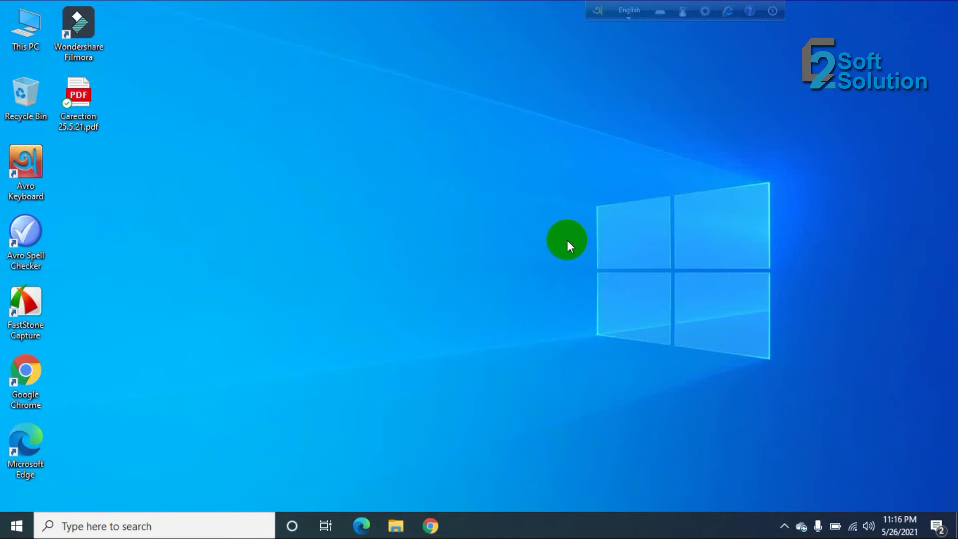
Open Google Chrome and search the web for "xampp download".
{"action": "left_click", "coordinate": [430, 526]}
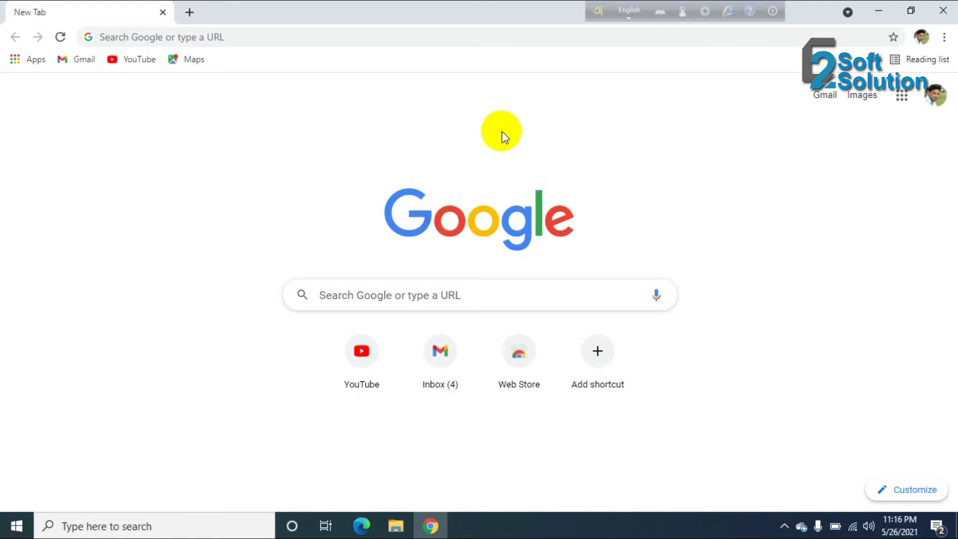
{"action": "left_click", "coordinate": [247, 36]}
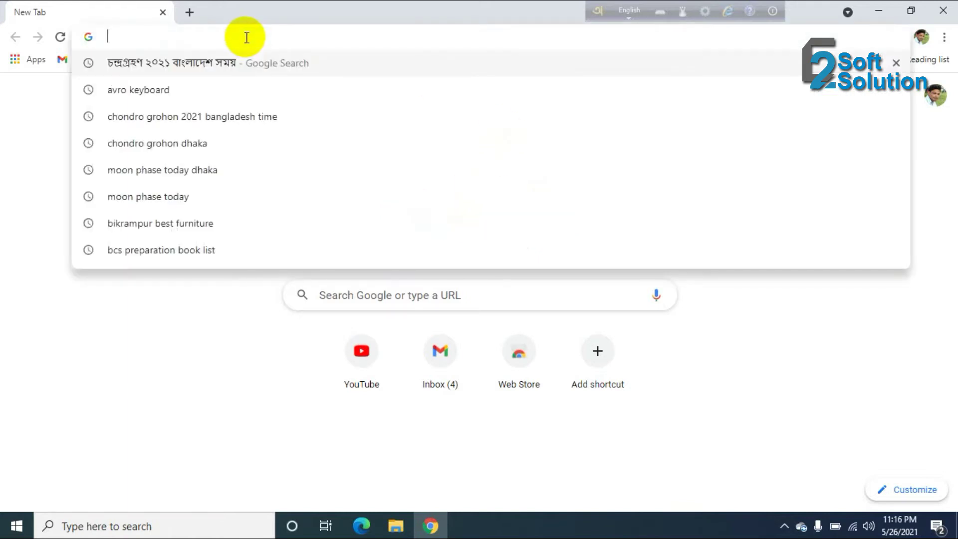
{"action": "type", "text": "xa"}
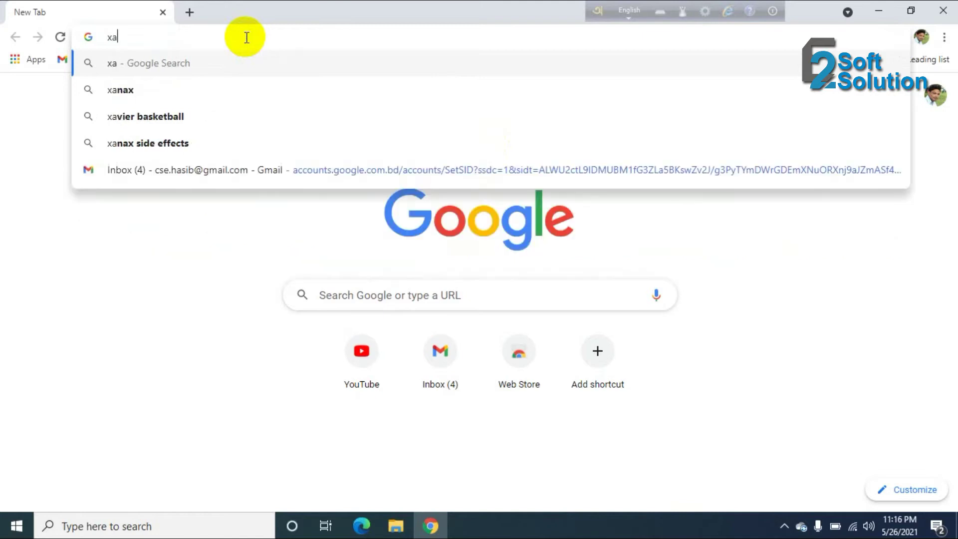
{"action": "type", "text": "mpp"}
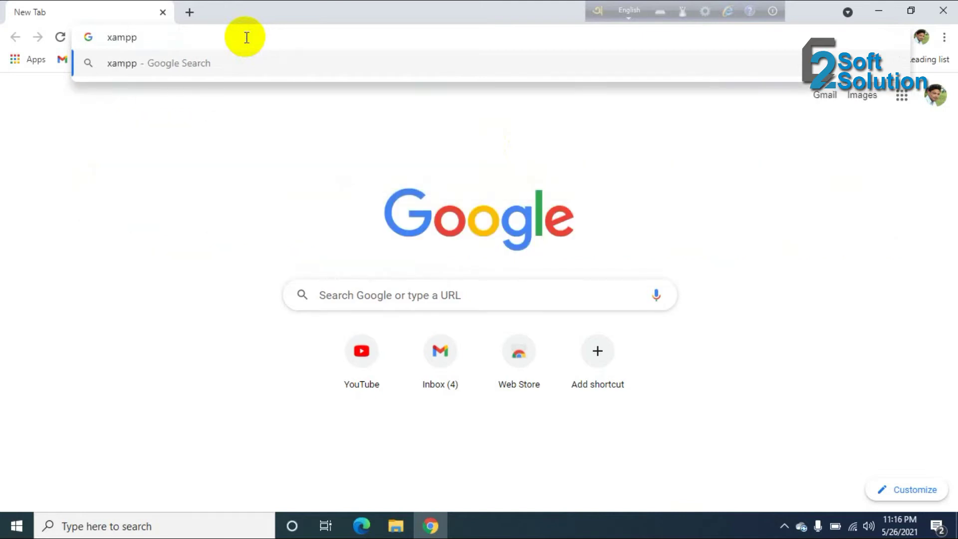
{"action": "type", "text": " download"}
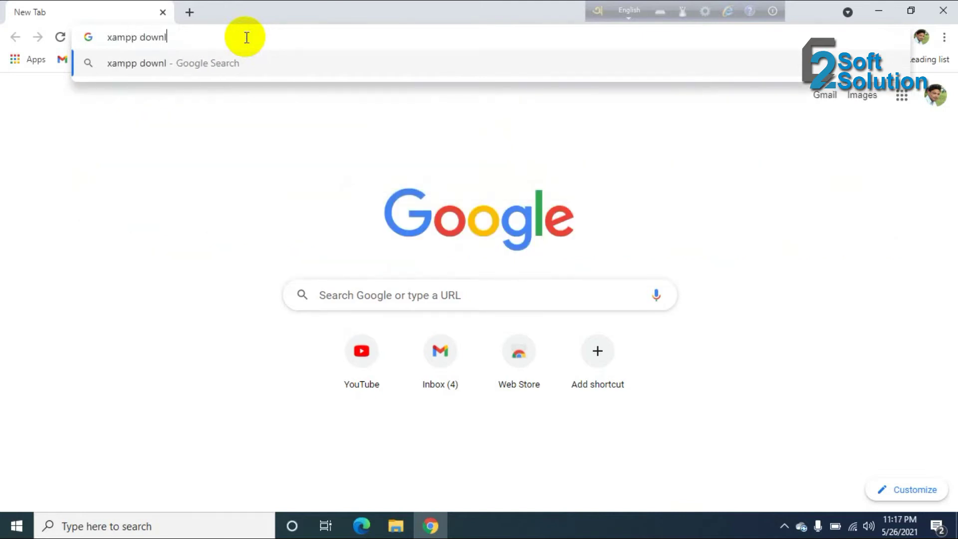
{"action": "key", "text": "Return"}
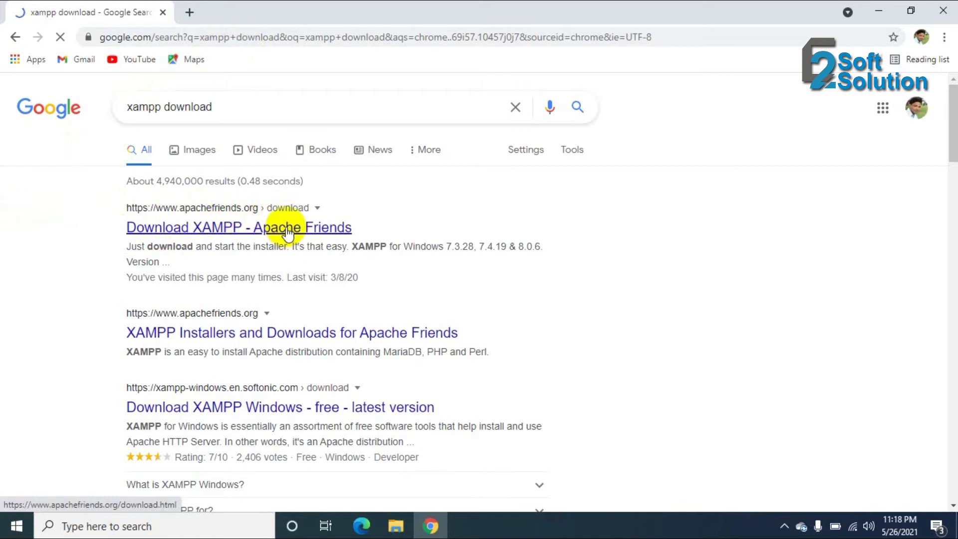
Open the "Download XAMPP - Apache Friends" search result in a new tab and switch to that tab.
{"action": "right_click", "coordinate": [287, 232]}
{"action": "left_click", "coordinate": [312, 238]}
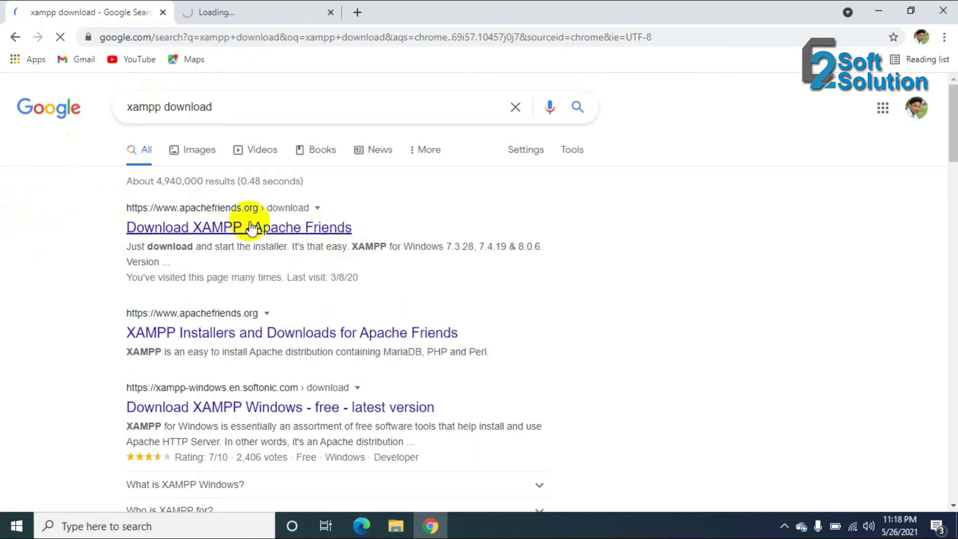
{"action": "left_click", "coordinate": [255, 11]}
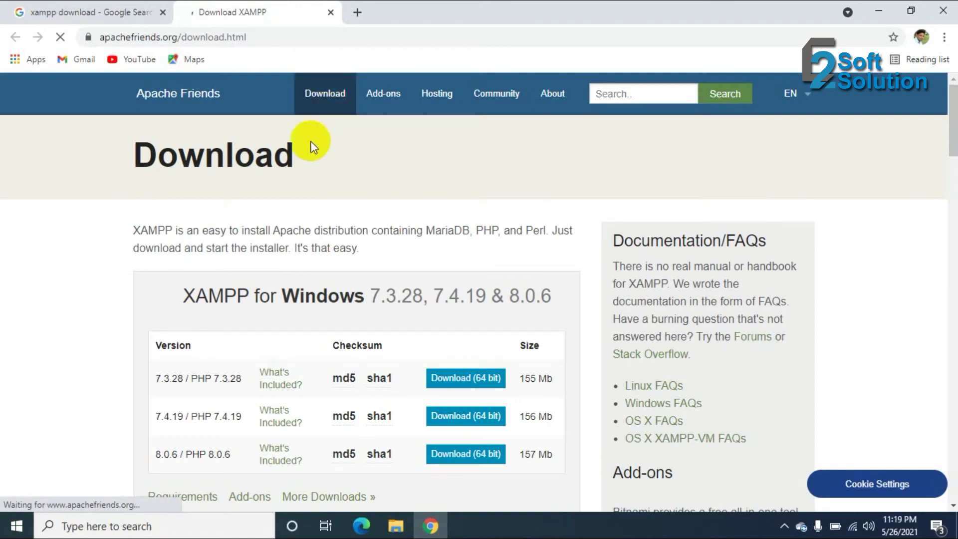
Examine the XAMPP download page for the versions offered for Windows, Linux and OS X, and the application add-ons.
{"action": "scroll", "coordinate": [312, 145], "scroll_direction": "down", "scroll_amount": 4}
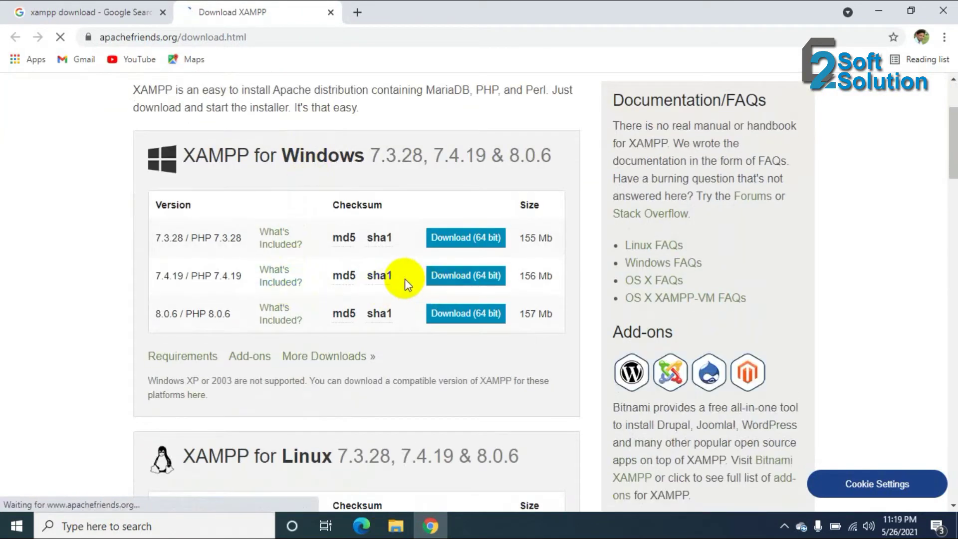
{"action": "left_click", "coordinate": [452, 238]}
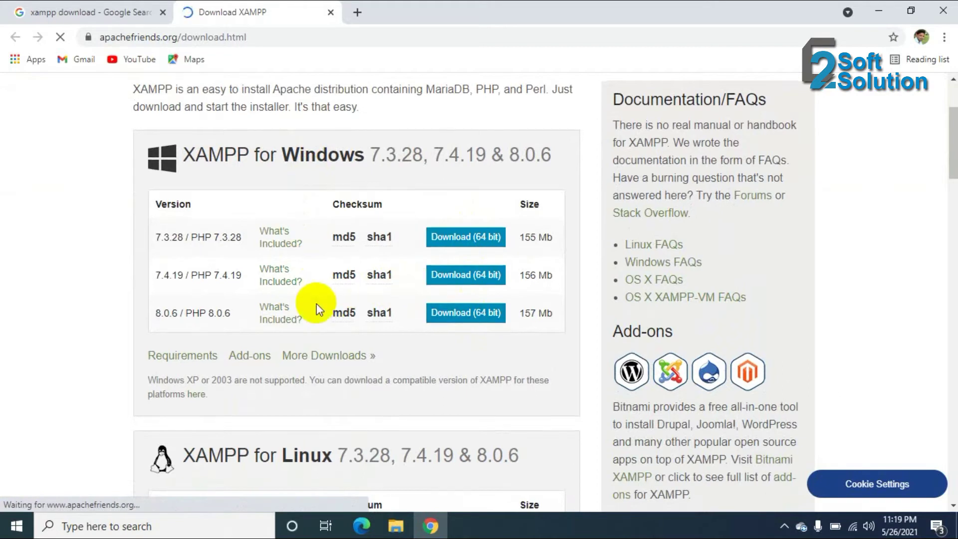
{"action": "scroll", "coordinate": [316, 304], "scroll_direction": "down", "scroll_amount": 3}
{"action": "scroll", "coordinate": [320, 267], "scroll_direction": "down", "scroll_amount": 5}
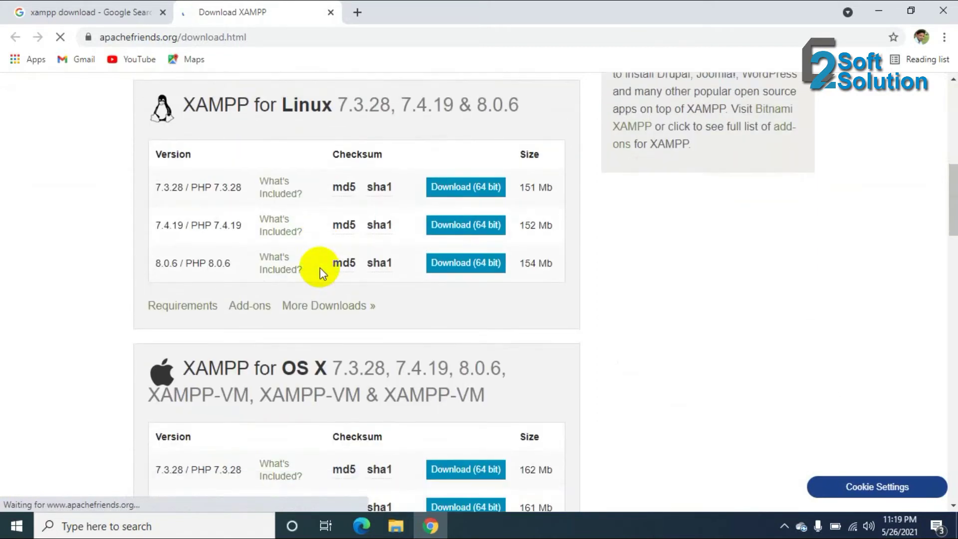
{"action": "scroll", "coordinate": [320, 267], "scroll_direction": "up", "scroll_amount": 2}
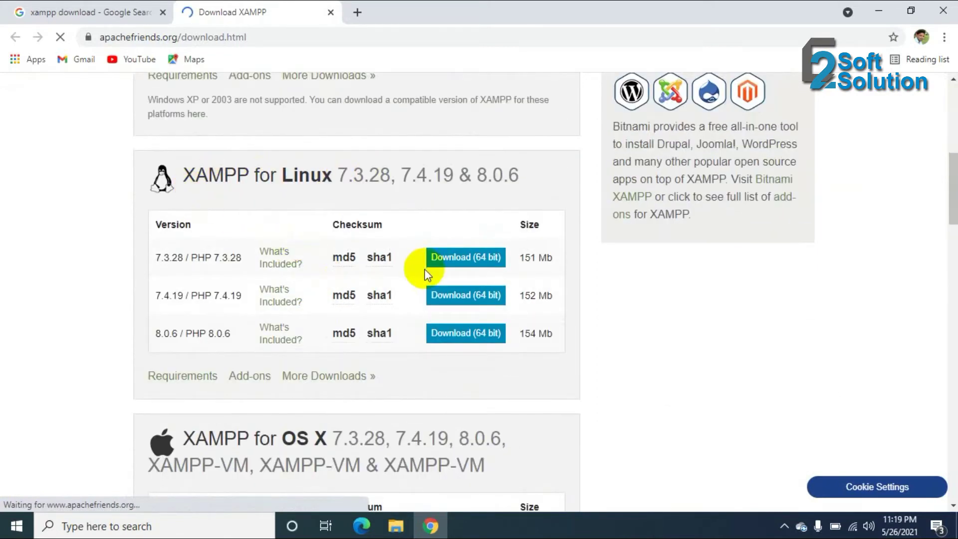
{"action": "scroll", "coordinate": [427, 250], "scroll_direction": "down", "scroll_amount": 4}
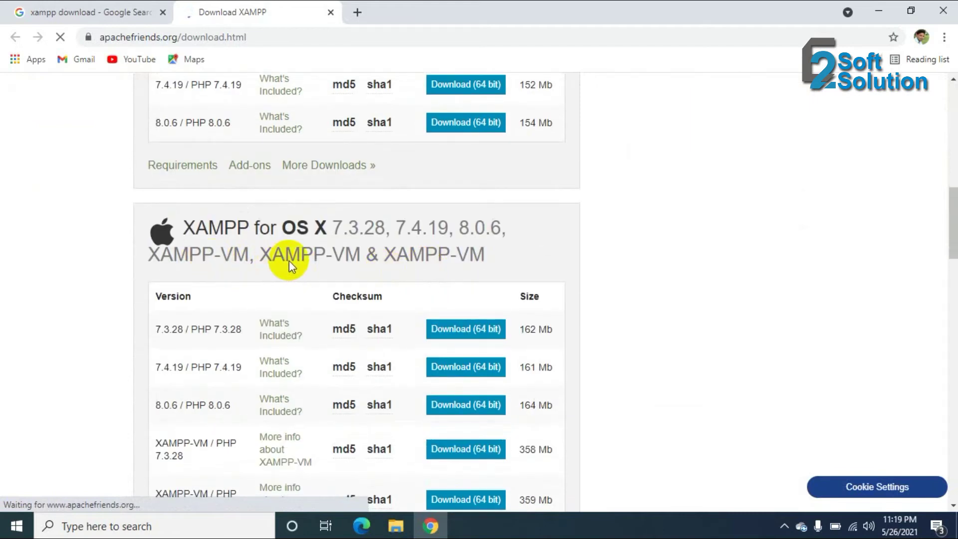
{"action": "scroll", "coordinate": [289, 261], "scroll_direction": "up", "scroll_amount": 10}
{"action": "scroll", "coordinate": [358, 261], "scroll_direction": "down", "scroll_amount": 17}
{"action": "scroll", "coordinate": [357, 260], "scroll_direction": "down", "scroll_amount": 5}
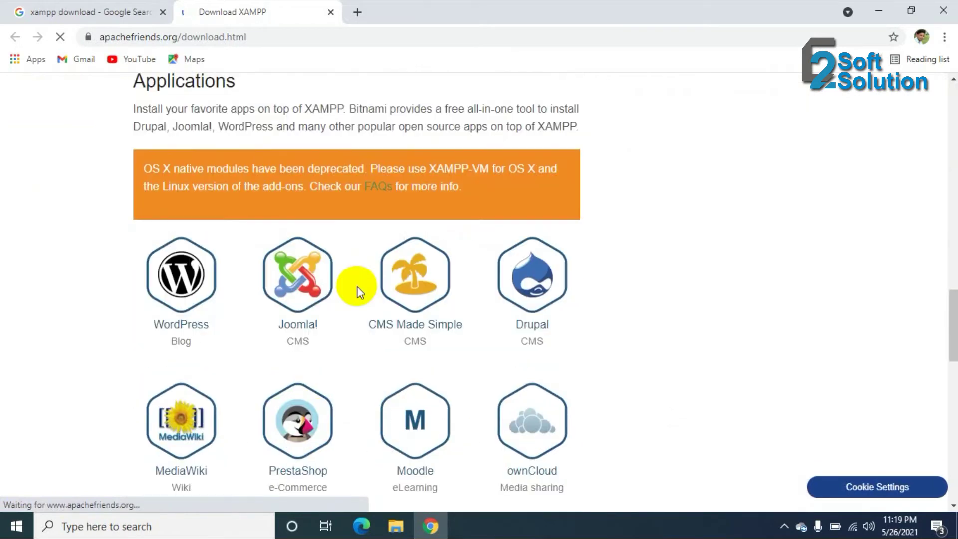
{"action": "scroll", "coordinate": [357, 286], "scroll_direction": "up", "scroll_amount": 20}
{"action": "scroll", "coordinate": [358, 287], "scroll_direction": "up", "scroll_amount": 1}
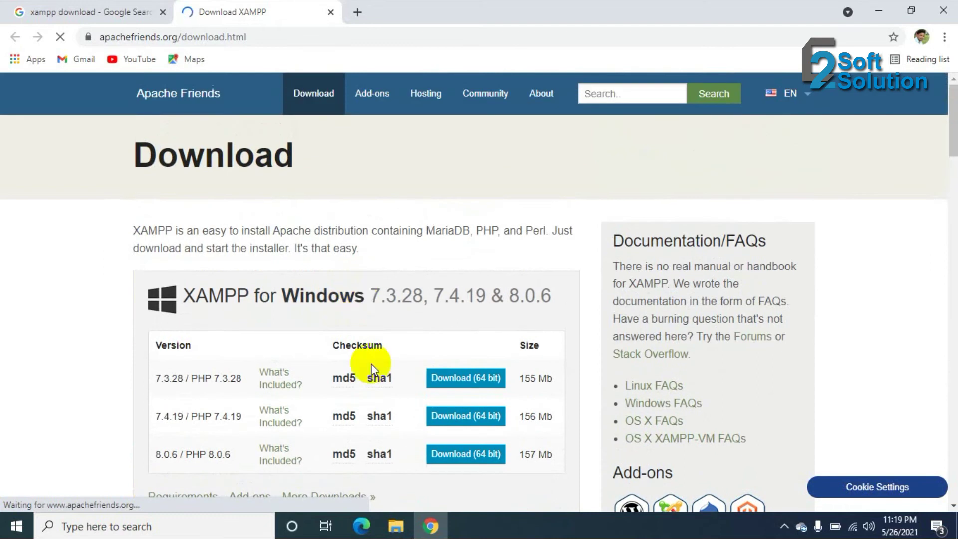
{"action": "scroll", "coordinate": [305, 298], "scroll_direction": "down", "scroll_amount": 2}
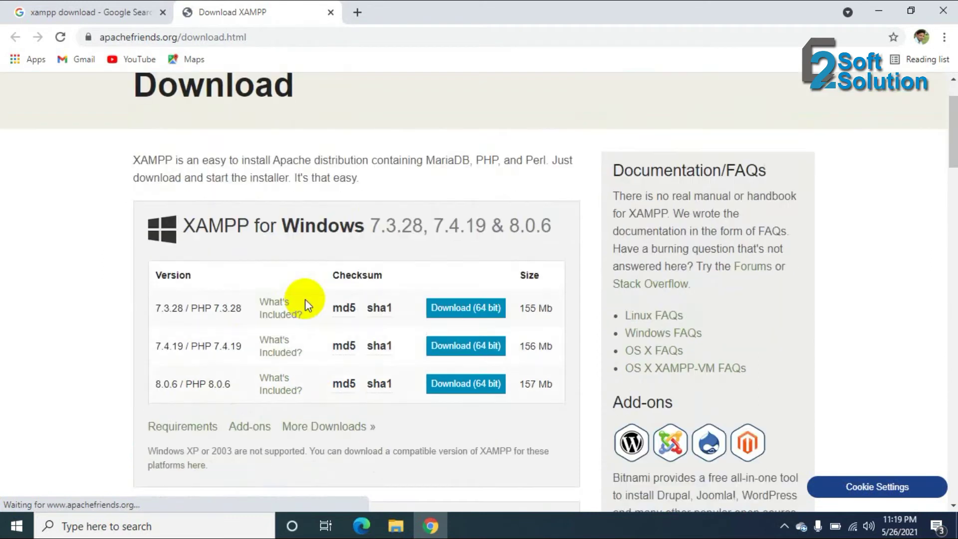
{"action": "scroll", "coordinate": [305, 299], "scroll_direction": "down", "scroll_amount": 3}
{"action": "scroll", "coordinate": [304, 299], "scroll_direction": "down", "scroll_amount": 2}
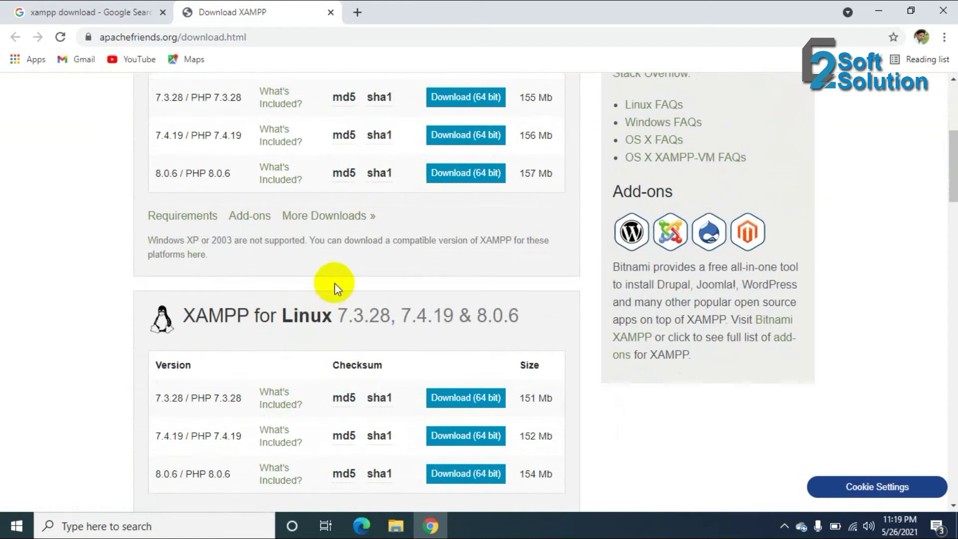
Switch to File Explorer and select the xampp-windows-x64-7.2.28-0-VC15 installer in the Software\Web Developments folder on drive G.
{"action": "left_click", "coordinate": [396, 527]}
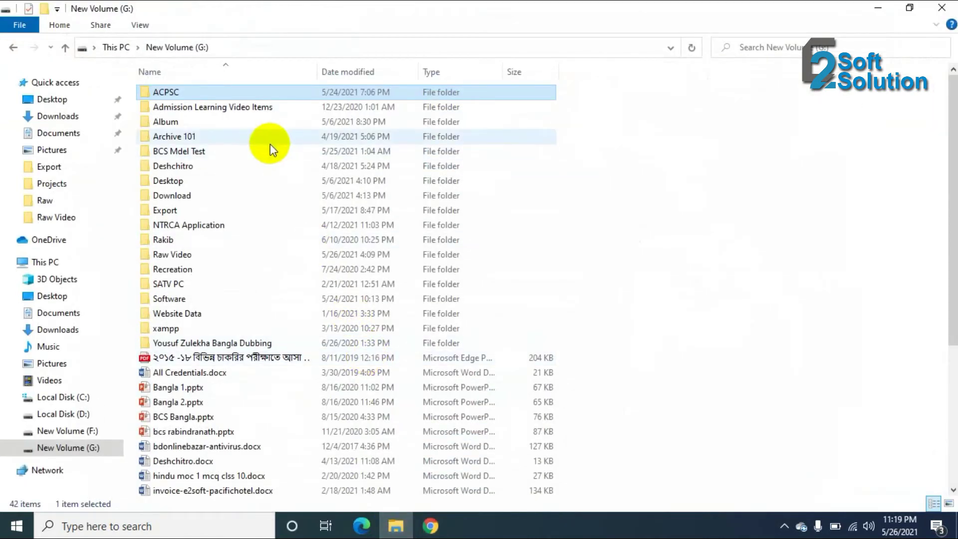
{"action": "double_click", "coordinate": [188, 299]}
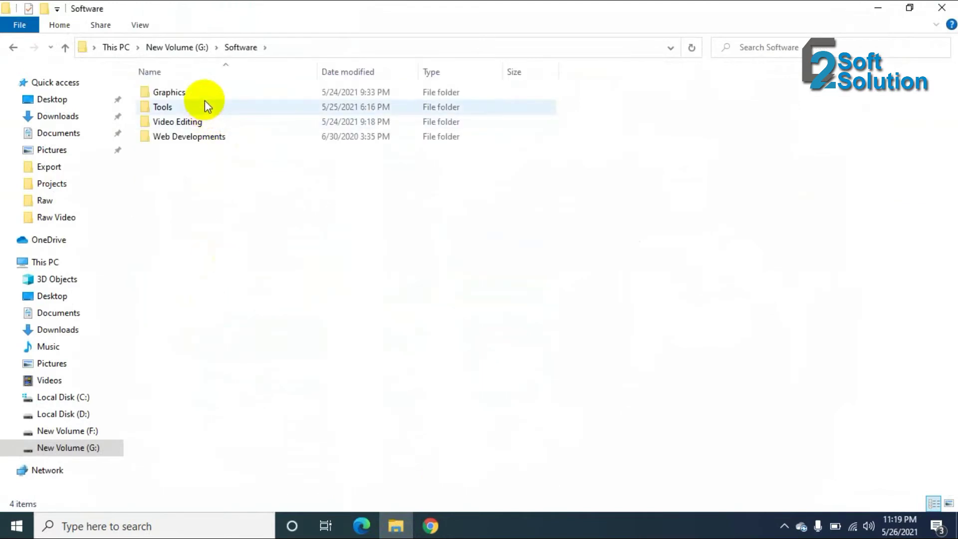
{"action": "double_click", "coordinate": [199, 135]}
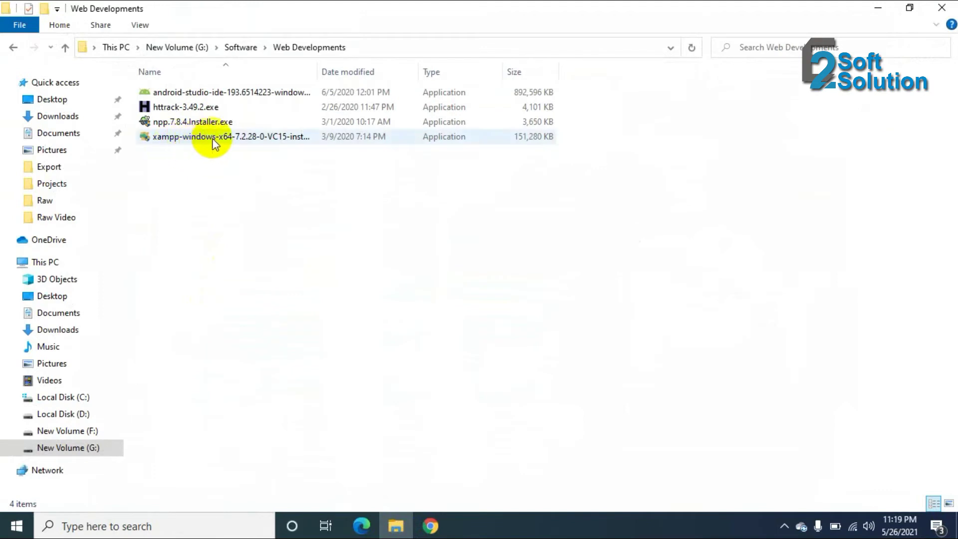
{"action": "double_click", "coordinate": [252, 140]}
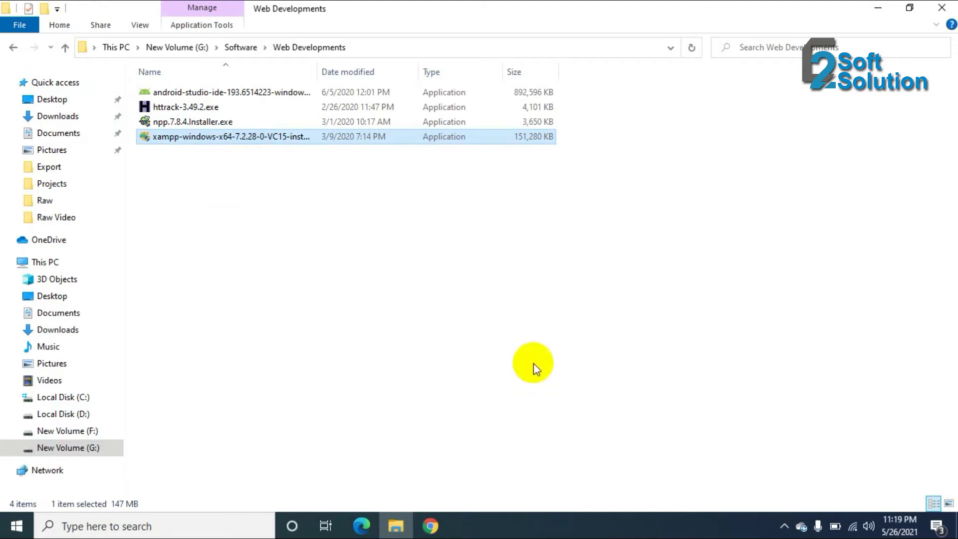
Close Skype, which is running in the background.
{"action": "left_click", "coordinate": [784, 526]}
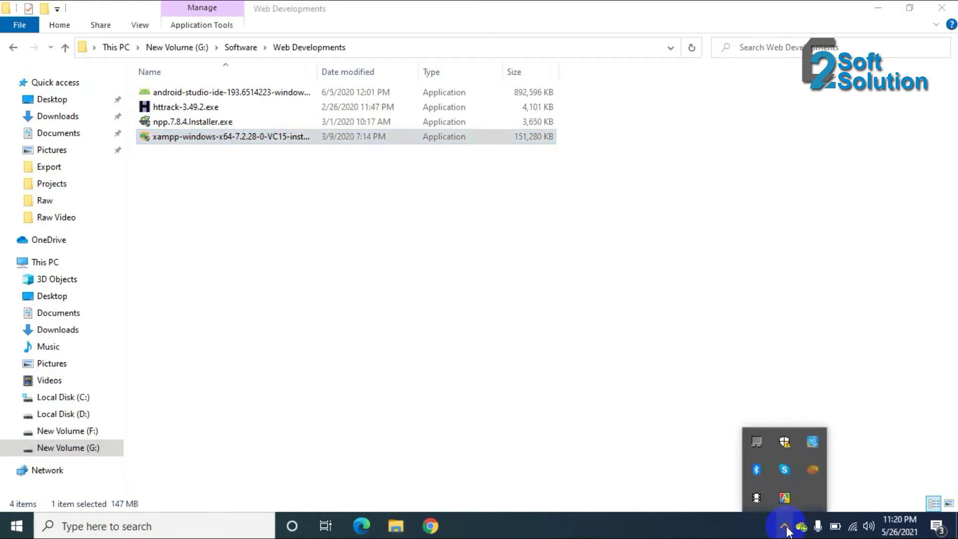
{"action": "right_click", "coordinate": [789, 470]}
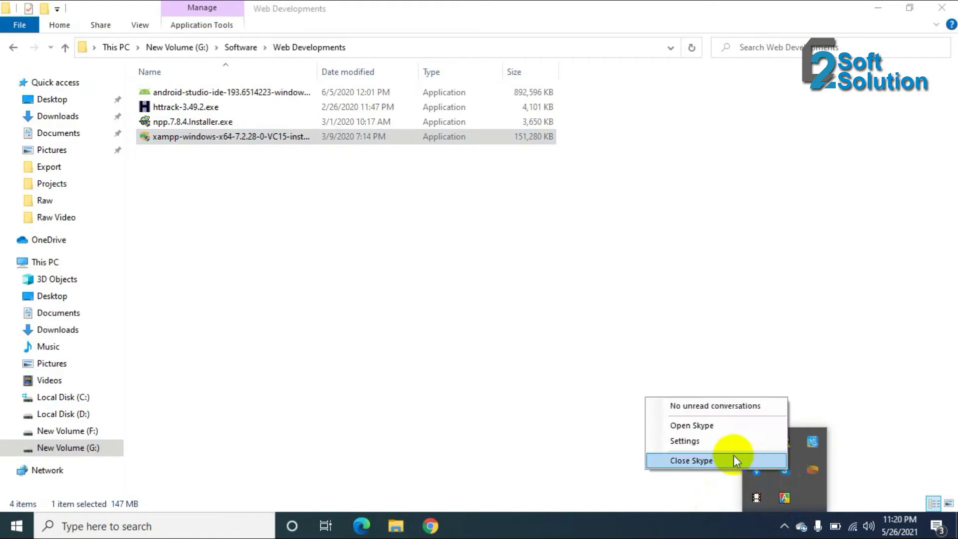
{"action": "left_click", "coordinate": [706, 461]}
Launch the XAMPP installer, acknowledge the User Account Control warning and continue to the component selection.
{"action": "left_click", "coordinate": [276, 141]}
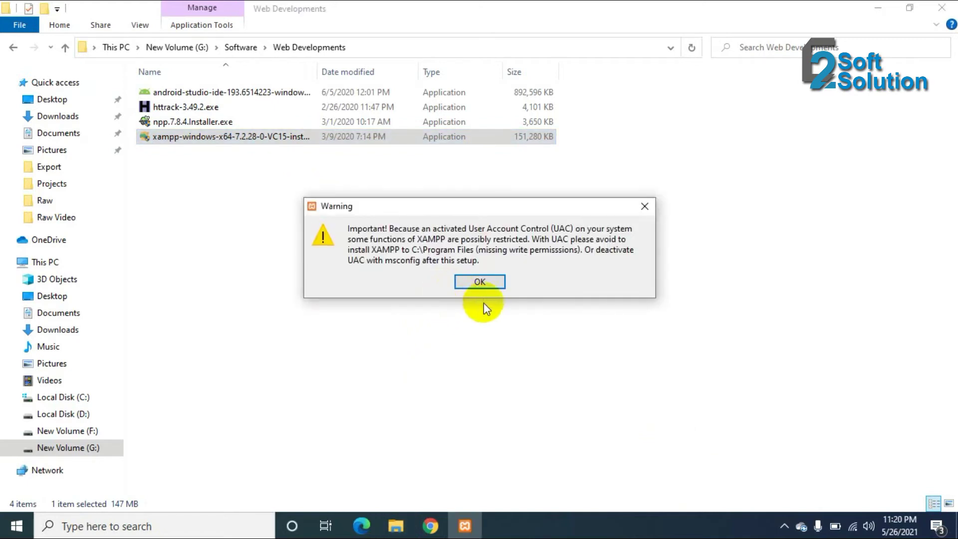
{"action": "left_click", "coordinate": [478, 283]}
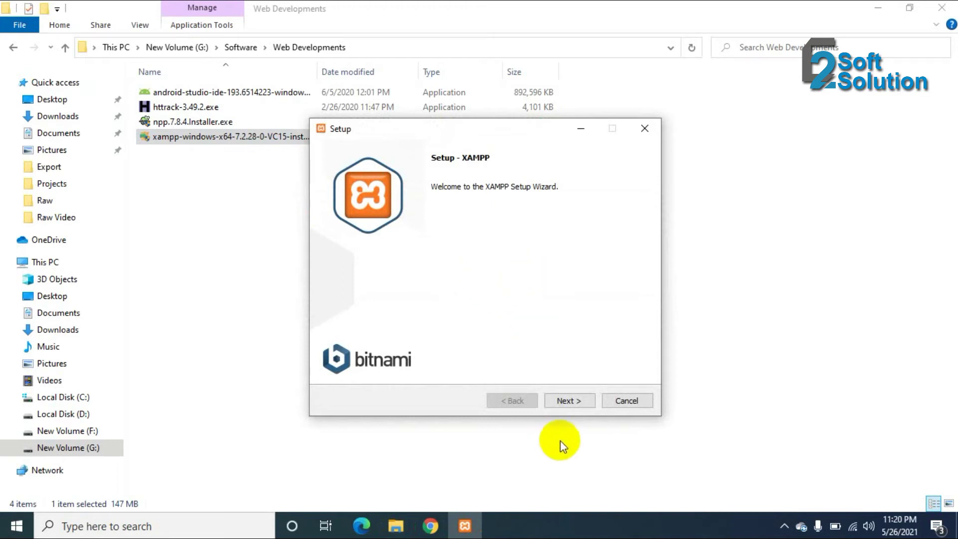
{"action": "left_click", "coordinate": [567, 402]}
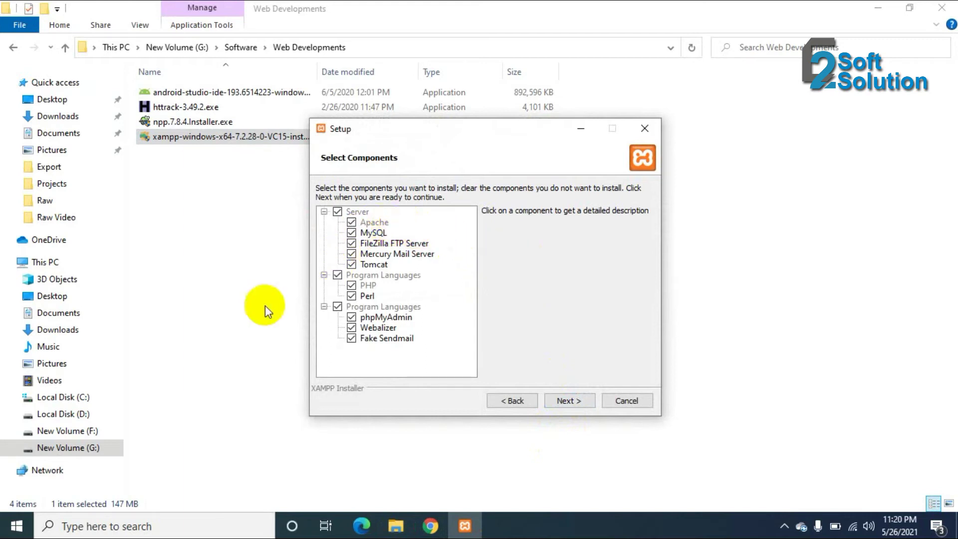
Keep all XAMPP components selected, including Perl, and continue to the installation folder choice.
{"action": "left_click", "coordinate": [352, 297]}
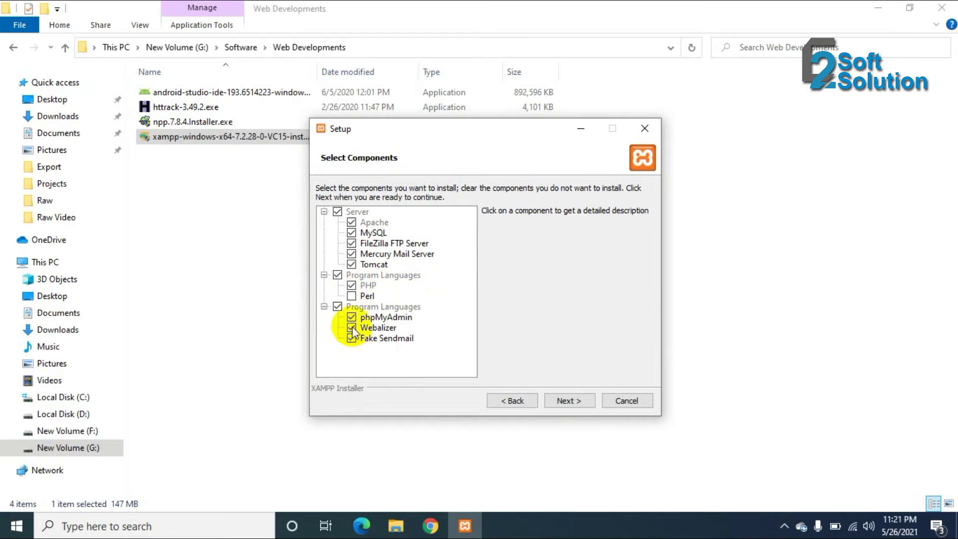
{"action": "left_click", "coordinate": [352, 297]}
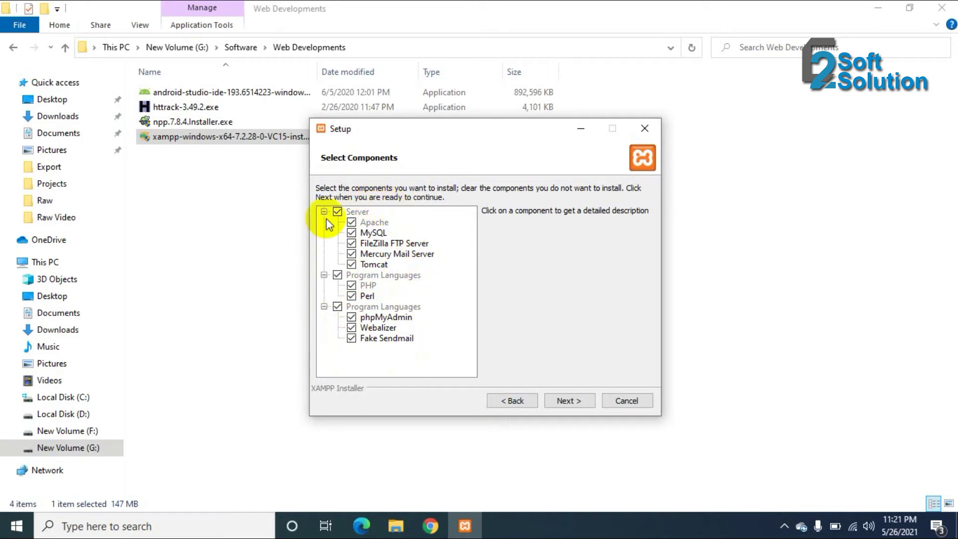
{"action": "left_click", "coordinate": [564, 400]}
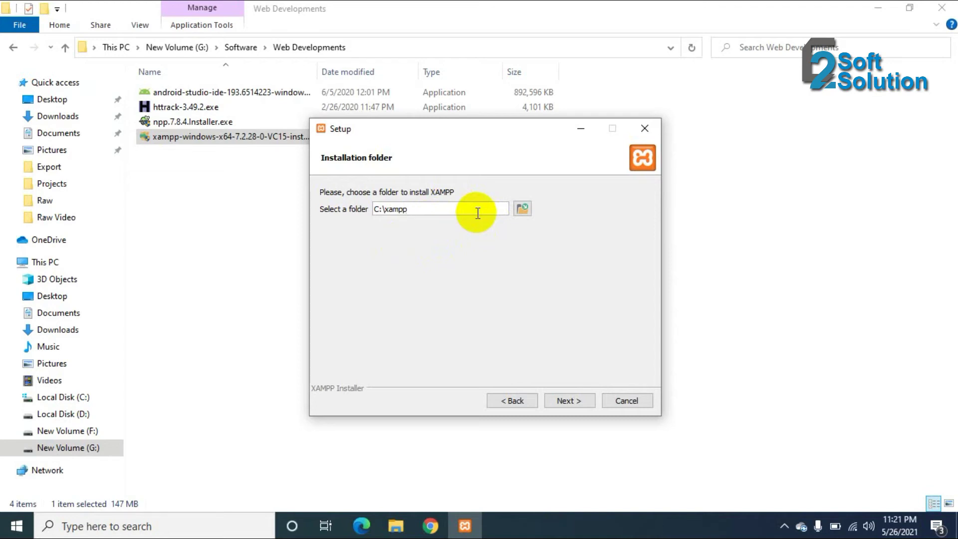
Choose Local Disk (D:) as the XAMPP installation folder and try to continue the setup with it.
{"action": "left_click", "coordinate": [523, 208]}
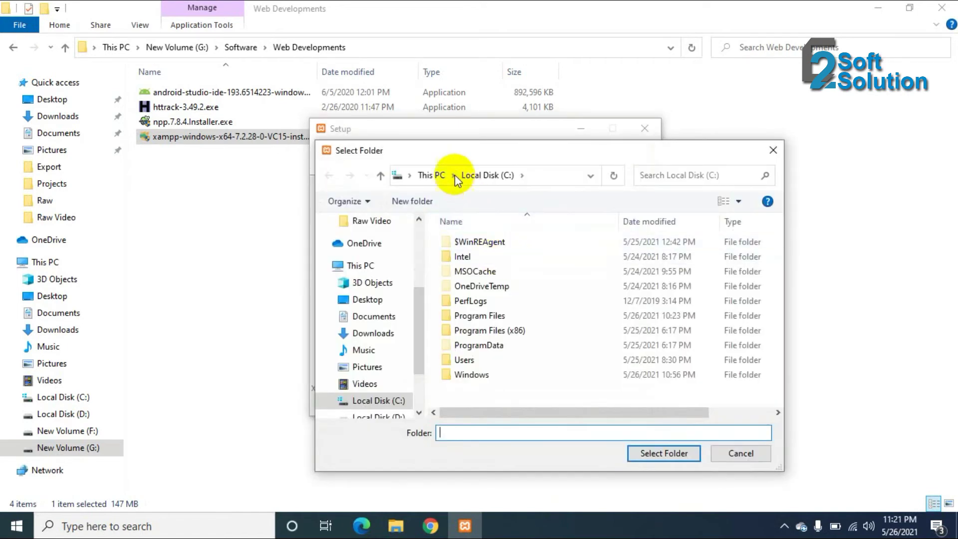
{"action": "left_click", "coordinate": [432, 175]}
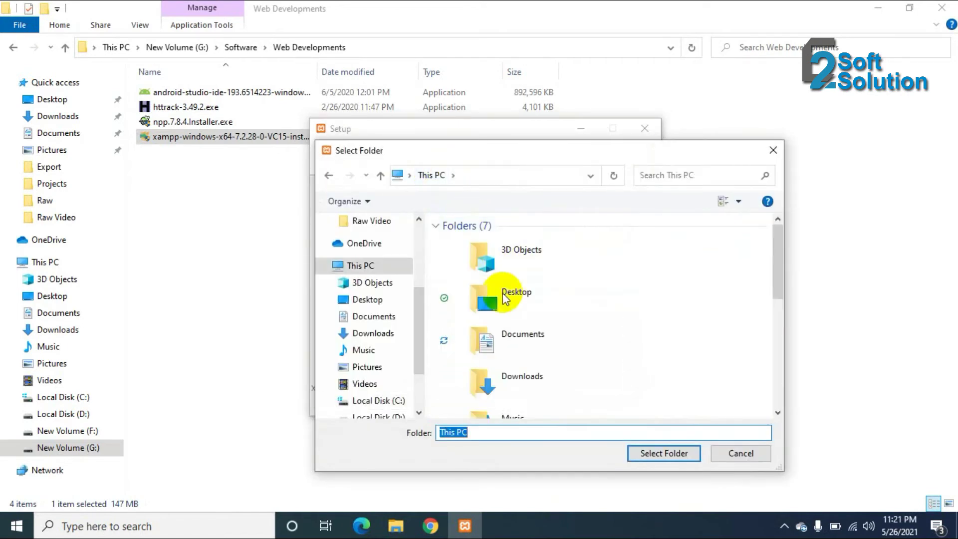
{"action": "scroll", "coordinate": [421, 274], "scroll_direction": "down", "scroll_amount": 2}
{"action": "scroll", "coordinate": [535, 280], "scroll_direction": "down", "scroll_amount": 5}
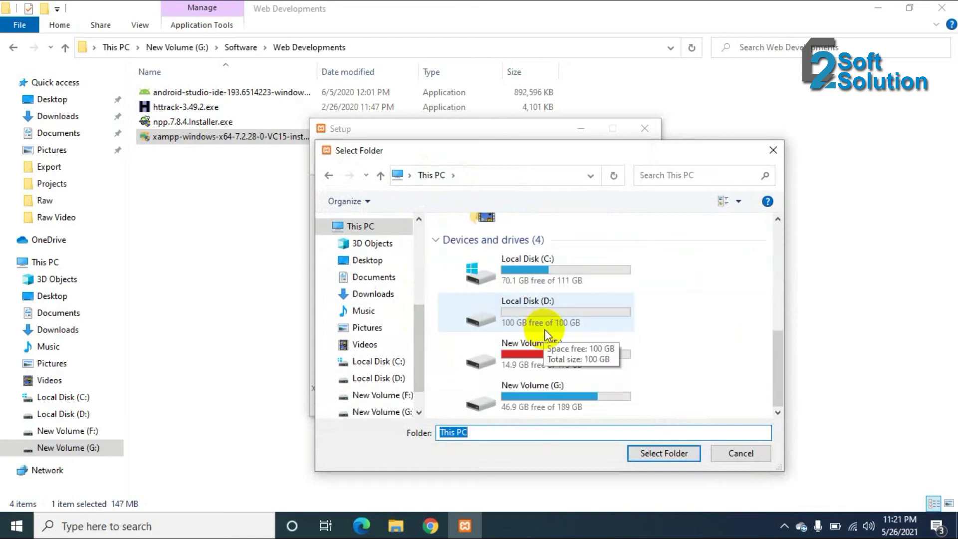
{"action": "left_click", "coordinate": [560, 304]}
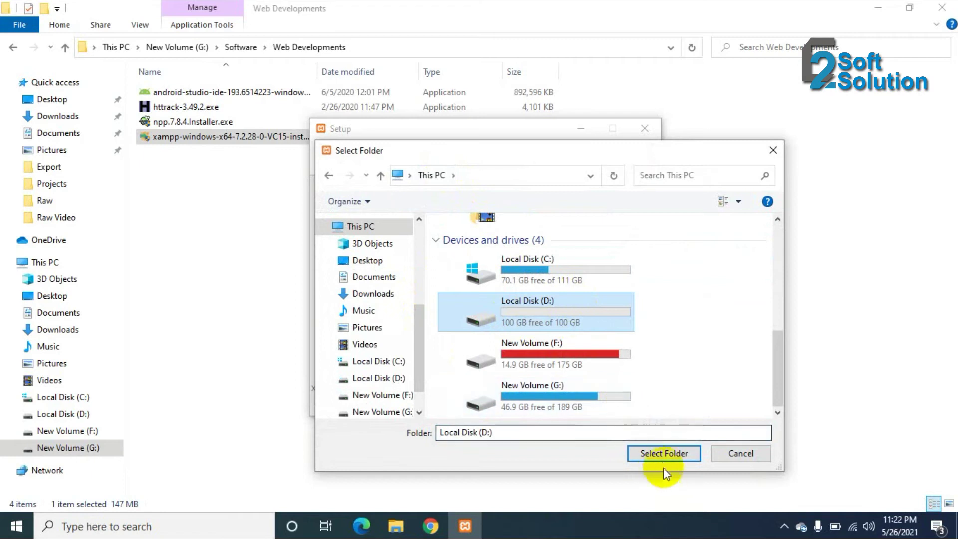
{"action": "left_click", "coordinate": [664, 453]}
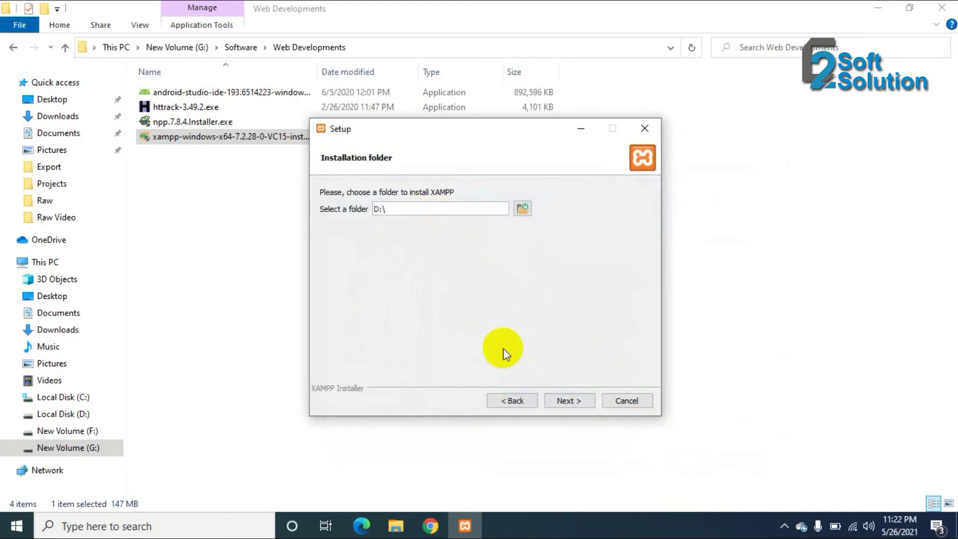
{"action": "left_click", "coordinate": [569, 400]}
{"action": "left_click", "coordinate": [481, 274]}
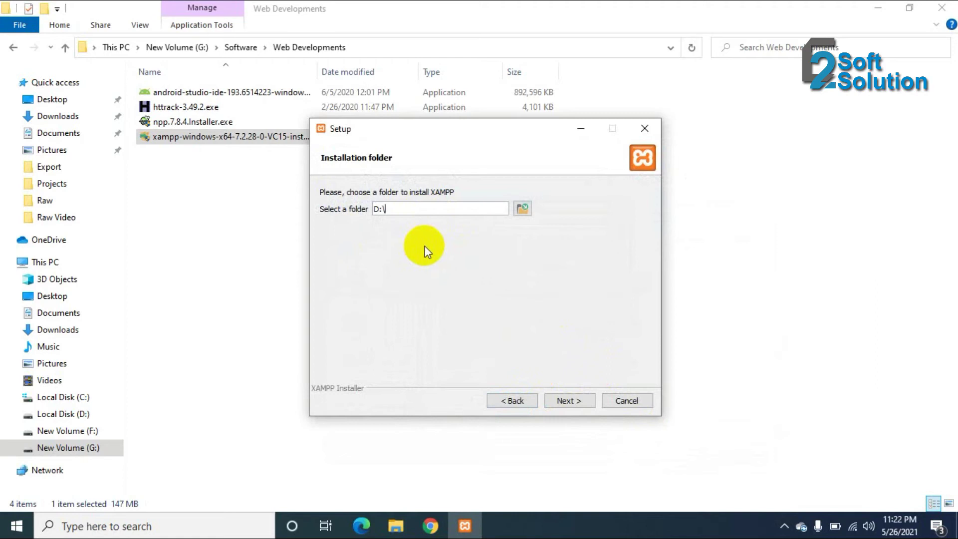
Switch to File Explorer, create a folder named xampp on Local Disk (D:) and open it.
{"action": "left_click", "coordinate": [396, 526]}
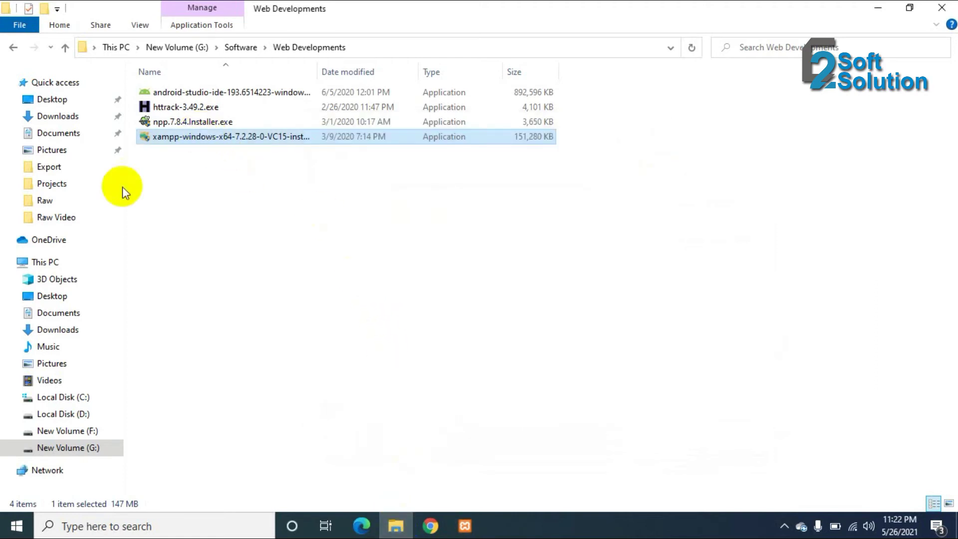
{"action": "left_click", "coordinate": [80, 417]}
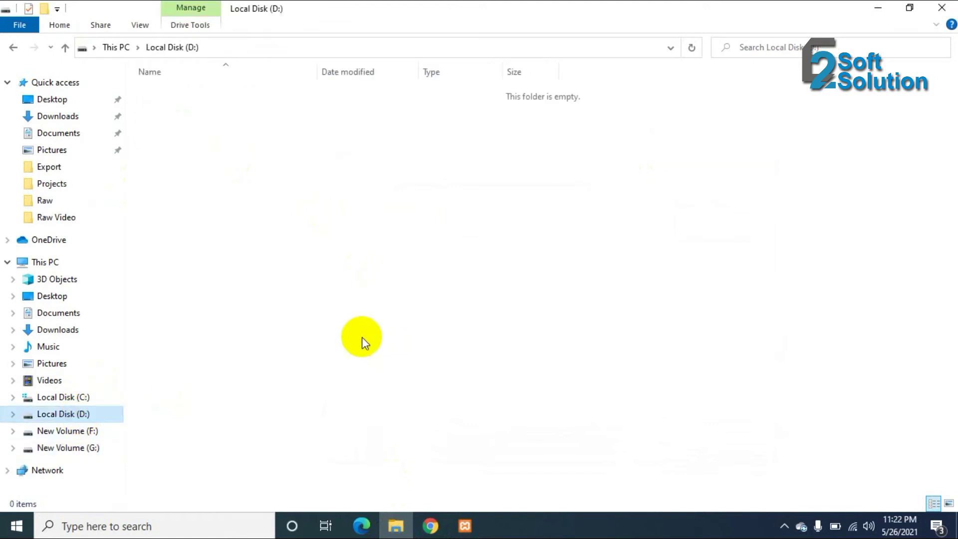
{"action": "right_click", "coordinate": [345, 201]}
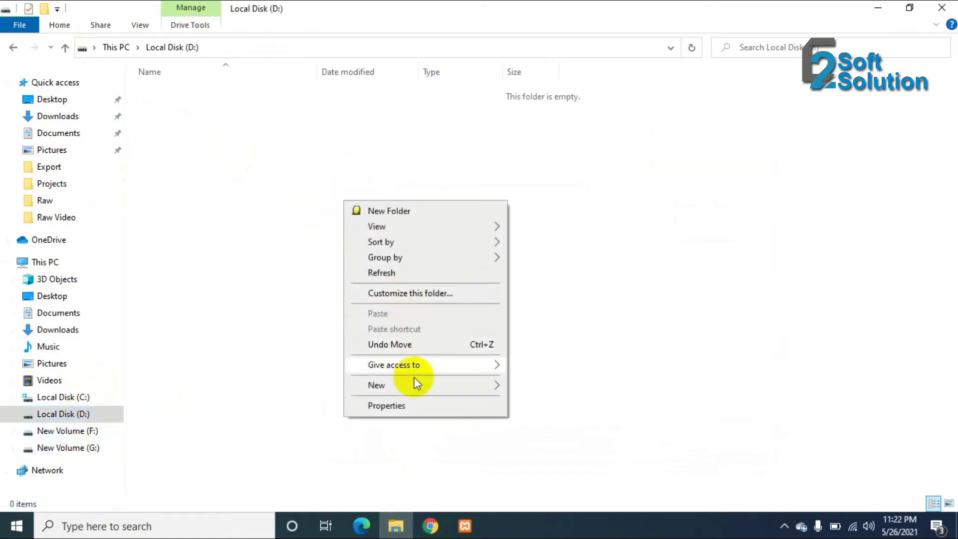
{"action": "mouse_move", "coordinate": [415, 385]}
{"action": "left_click", "coordinate": [573, 392]}
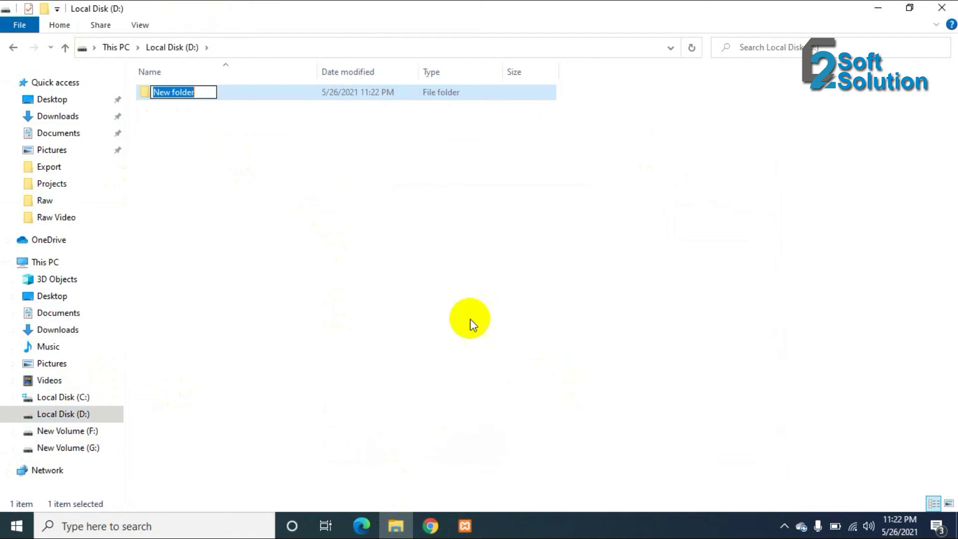
{"action": "type", "text": "xa"}
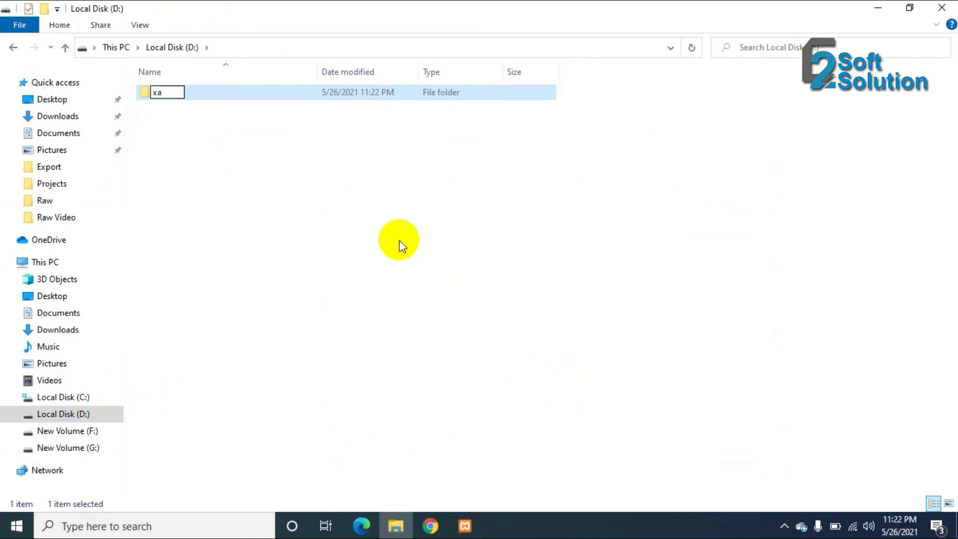
{"action": "type", "text": "mpp"}
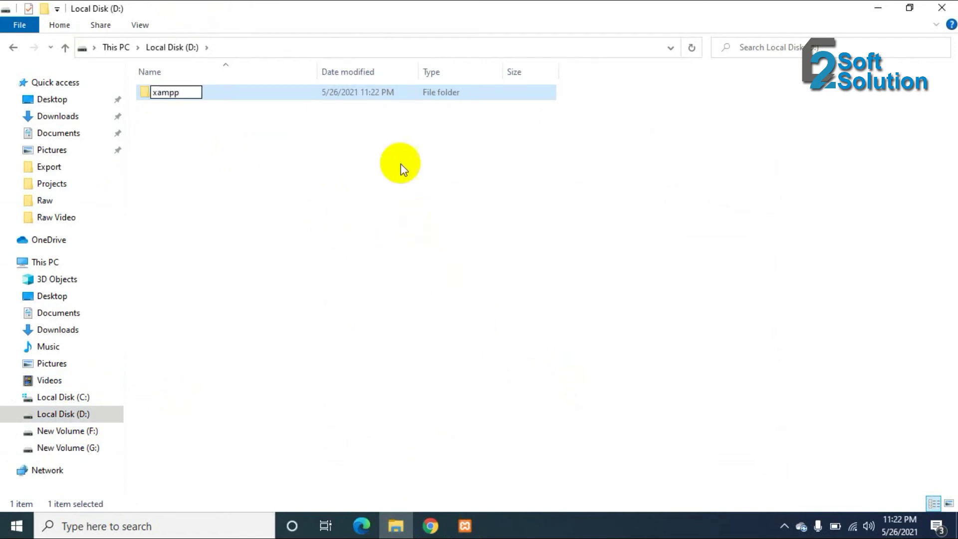
{"action": "left_click", "coordinate": [302, 97]}
{"action": "double_click", "coordinate": [302, 95]}
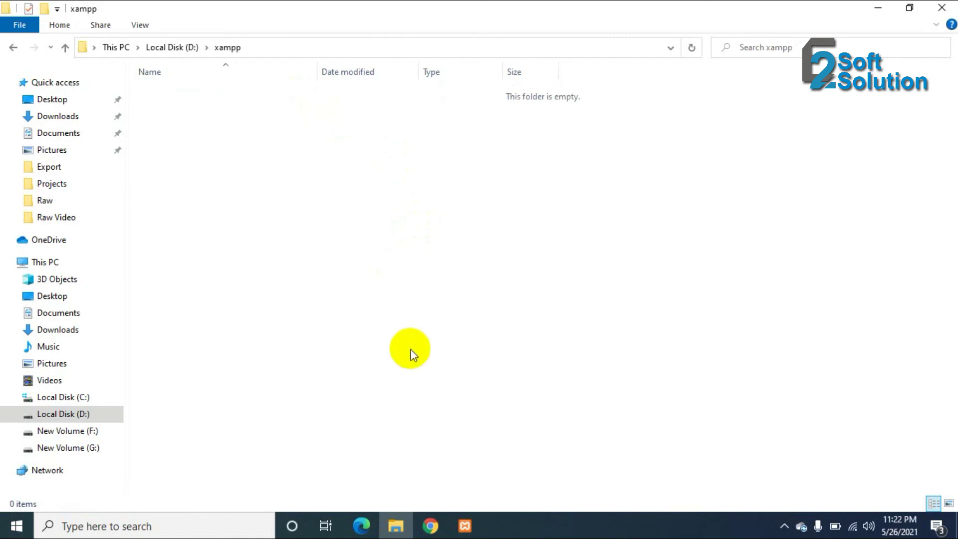
Return to the XAMPP installer, choose D:\xampp as the installation folder and continue the setup.
{"action": "left_click", "coordinate": [465, 525]}
{"action": "left_click", "coordinate": [522, 209]}
{"action": "left_click", "coordinate": [481, 243]}
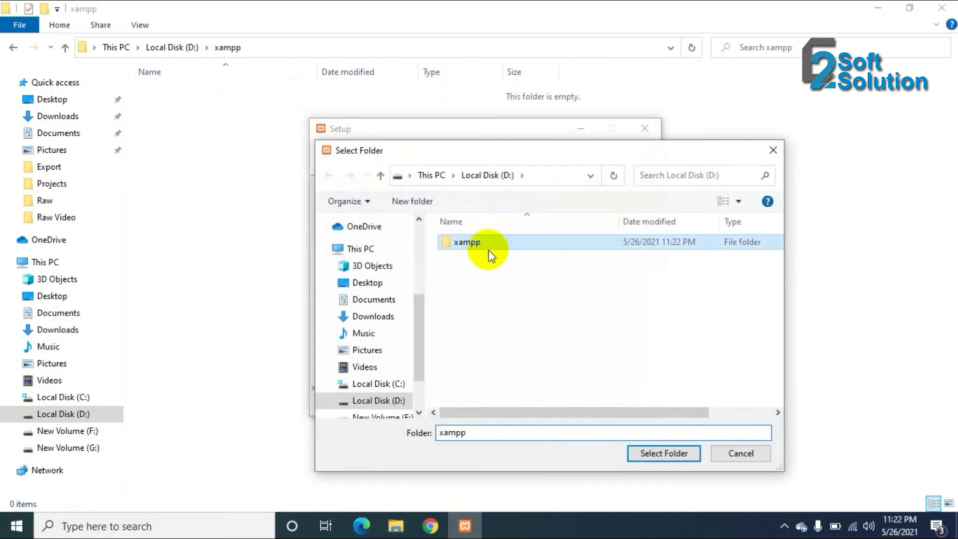
{"action": "left_click", "coordinate": [655, 455]}
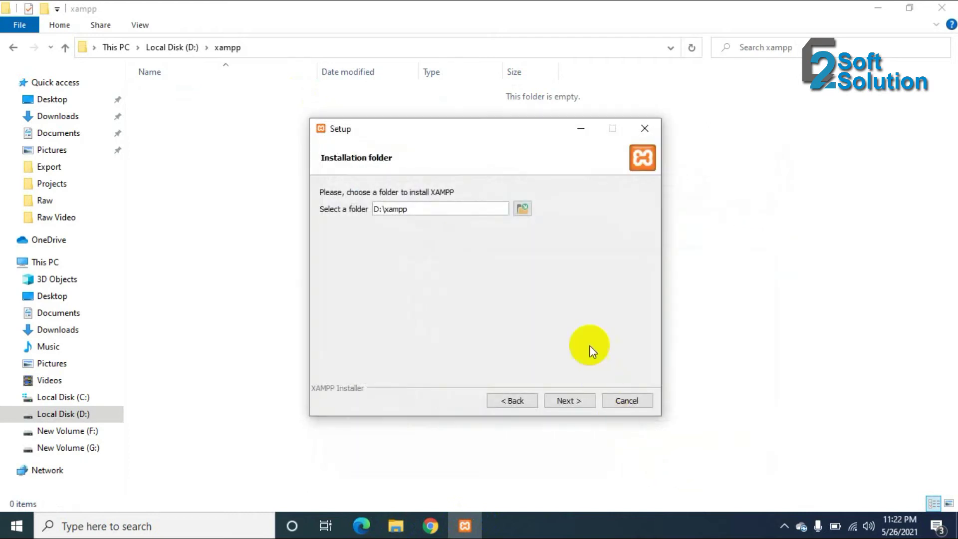
{"action": "left_click", "coordinate": [570, 402]}
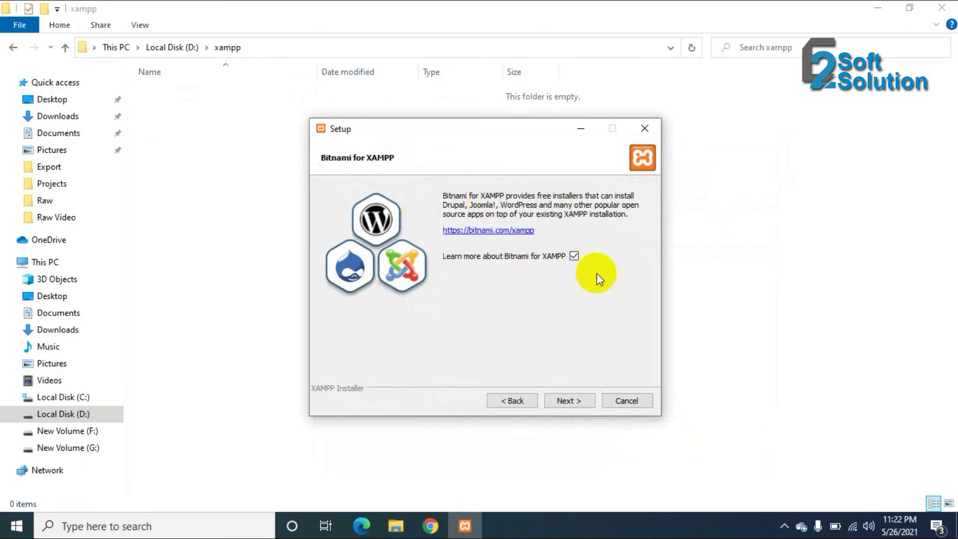
Continue past the Bitnami page with the learn-more option enabled and dismiss the browser choice prompt.
{"action": "left_click", "coordinate": [574, 256]}
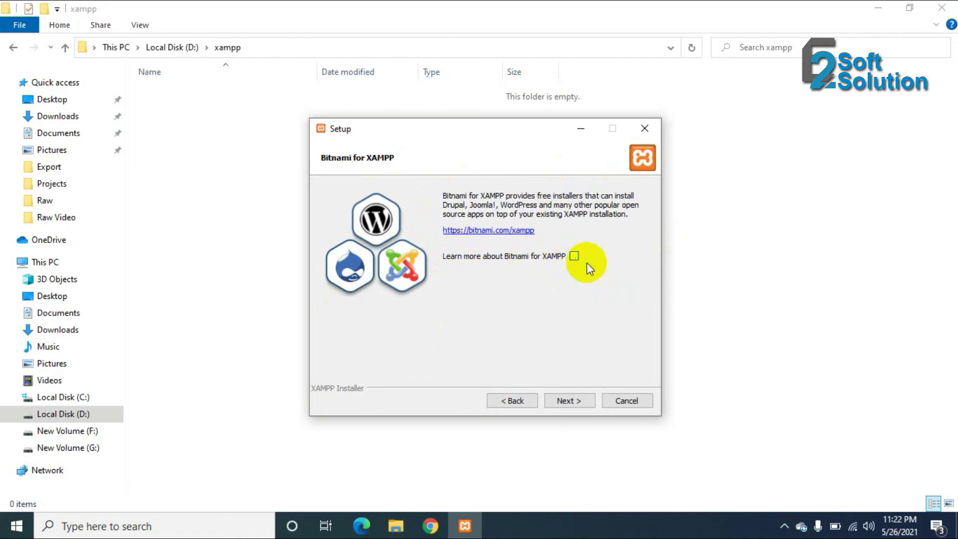
{"action": "left_click", "coordinate": [575, 256]}
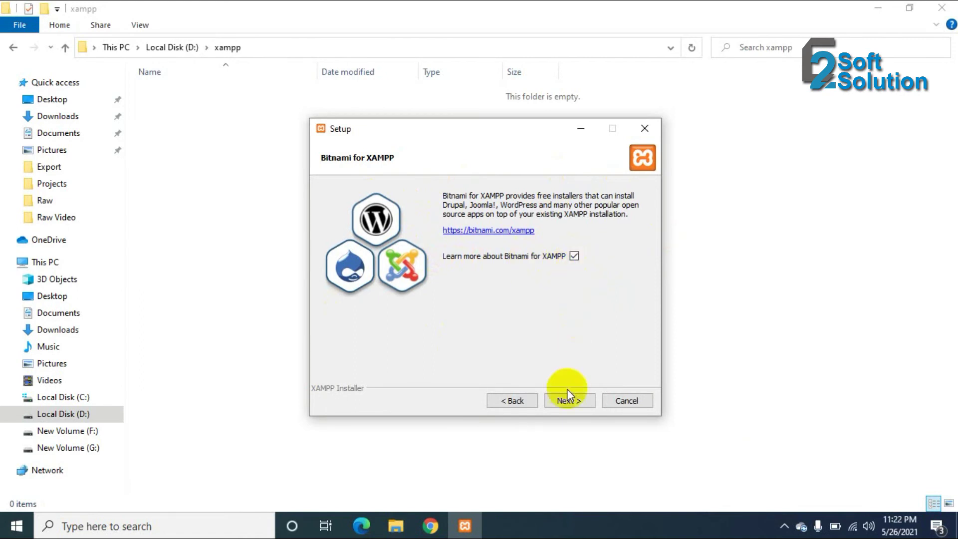
{"action": "left_click", "coordinate": [566, 402]}
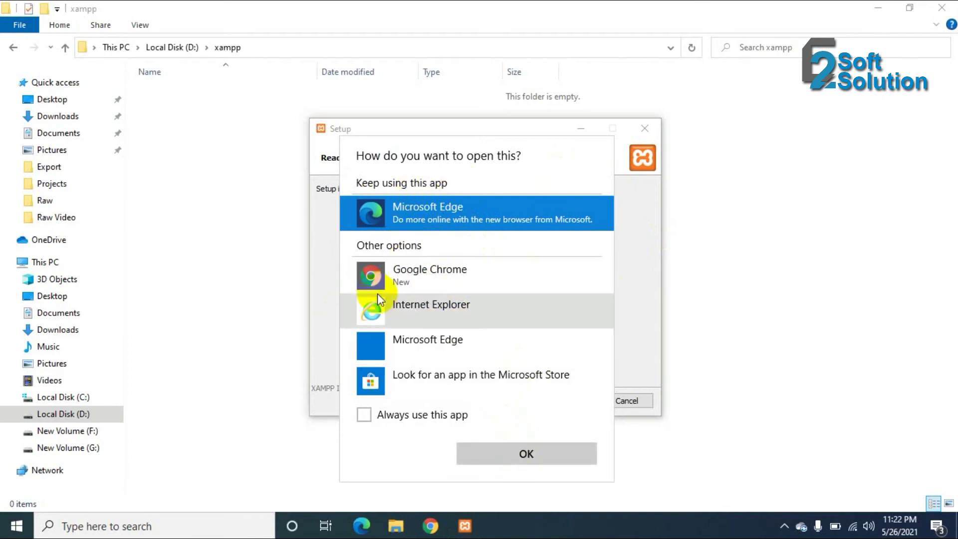
{"action": "left_click", "coordinate": [630, 252]}
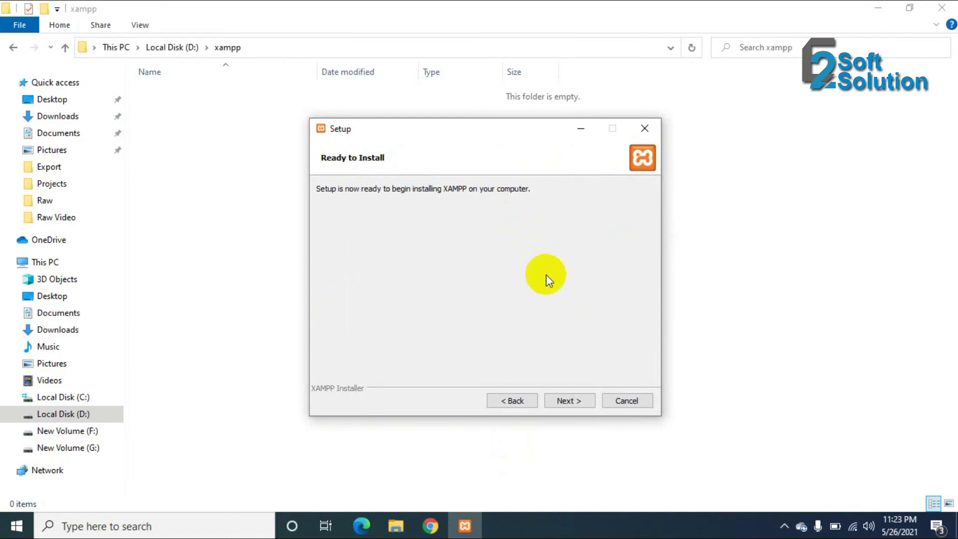
Start installing XAMPP and allow Apache HTTP Server through the firewall on private networks.
{"action": "left_click", "coordinate": [568, 401]}
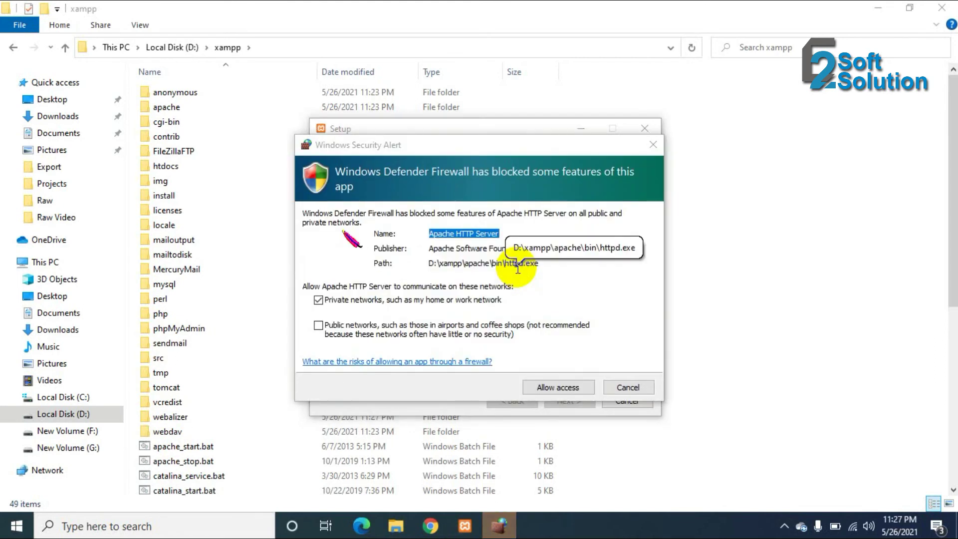
{"action": "left_click", "coordinate": [559, 267]}
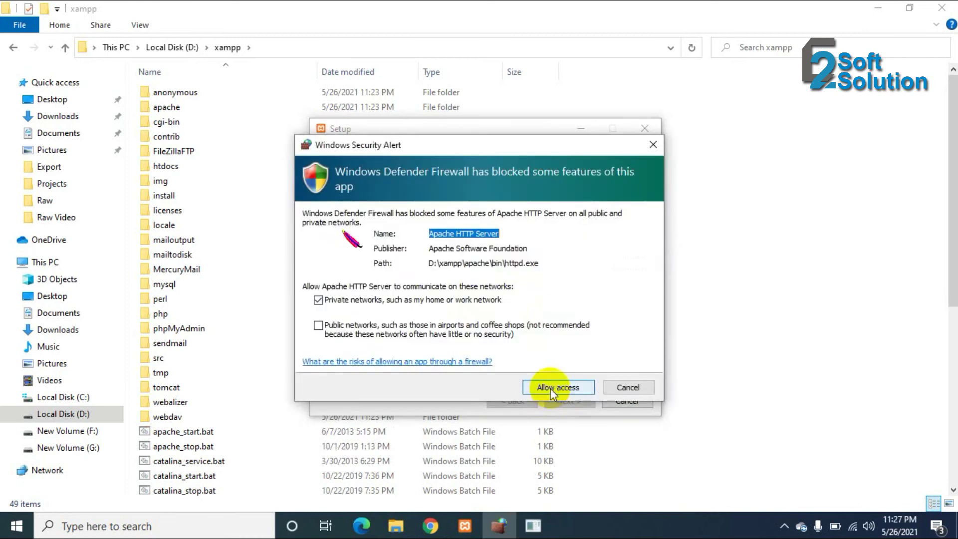
{"action": "left_click", "coordinate": [550, 388]}
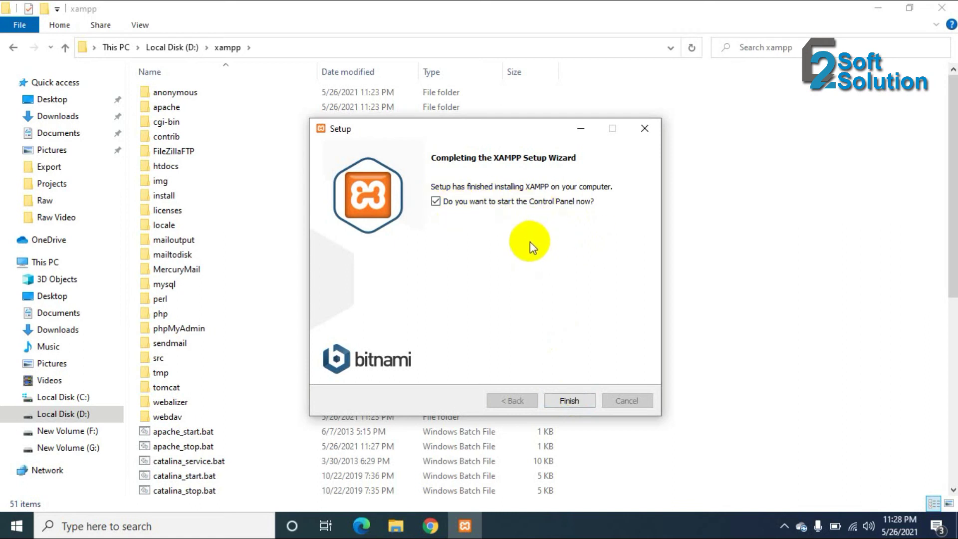
Finish the setup with the Control Panel set to start, and save English as its language.
{"action": "left_click", "coordinate": [568, 400]}
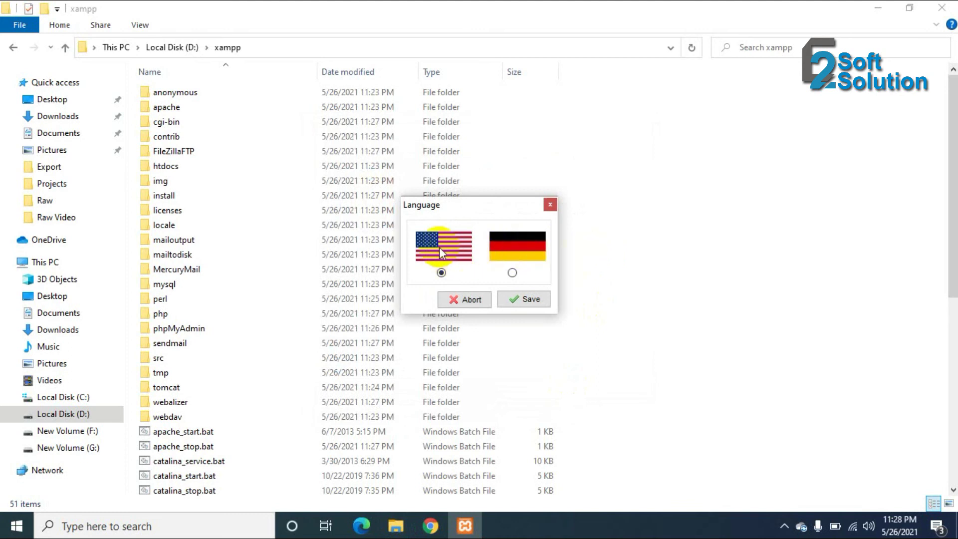
{"action": "left_click", "coordinate": [525, 253]}
{"action": "left_click", "coordinate": [528, 300]}
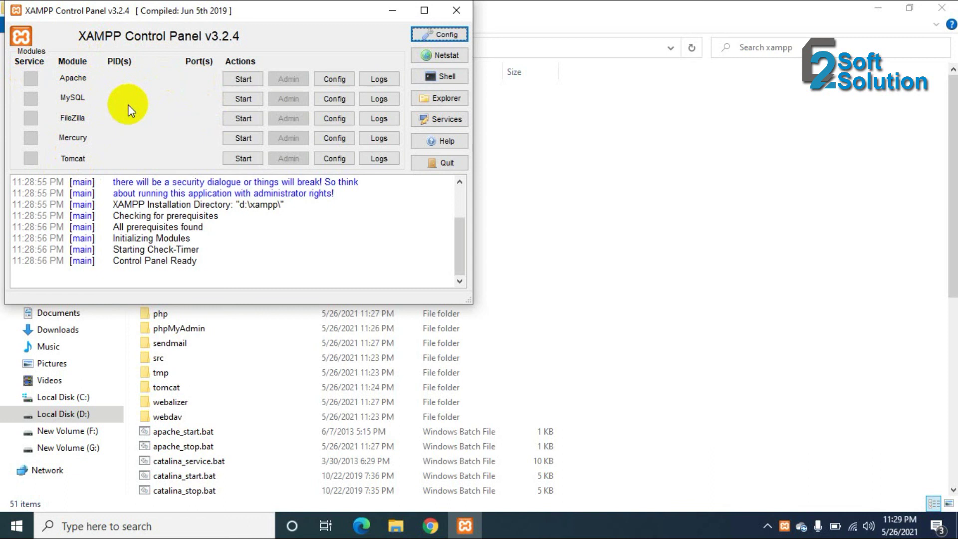
Start the Apache and MySQL modules and allow mysqld.exe through the firewall on private networks.
{"action": "left_click", "coordinate": [253, 79]}
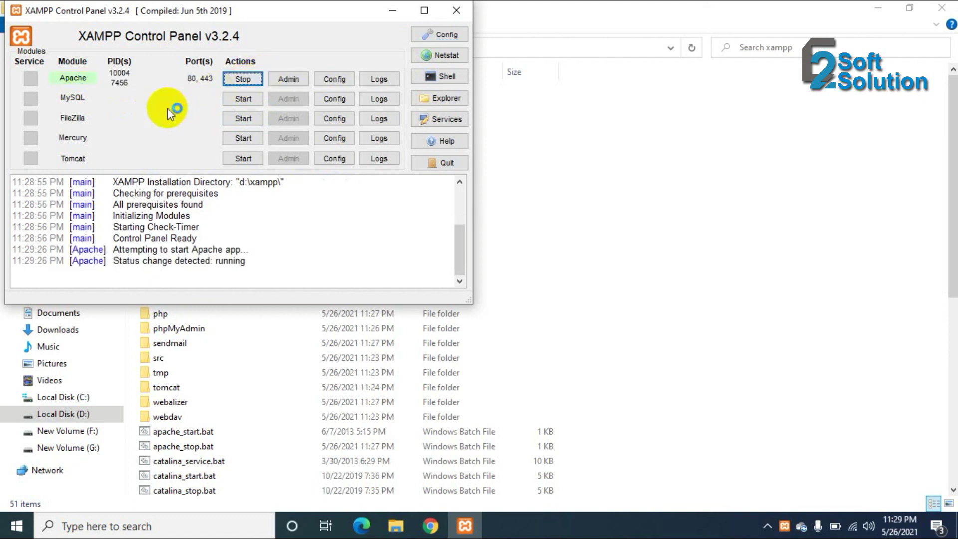
{"action": "left_click", "coordinate": [229, 100]}
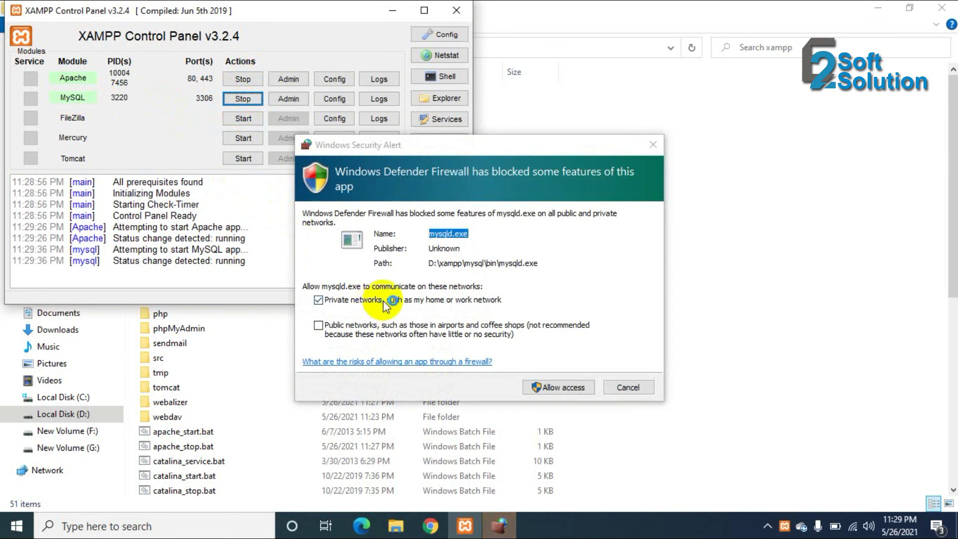
{"action": "left_click", "coordinate": [555, 387]}
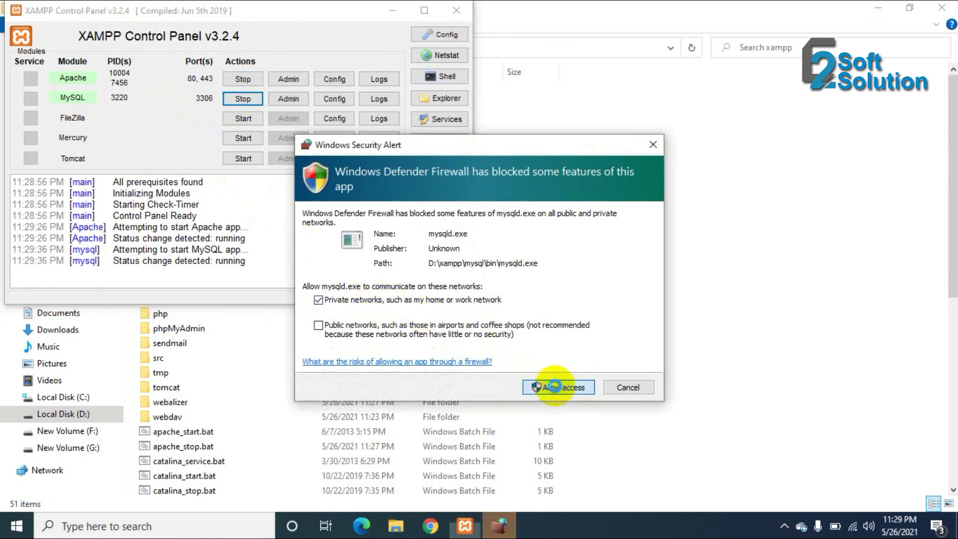